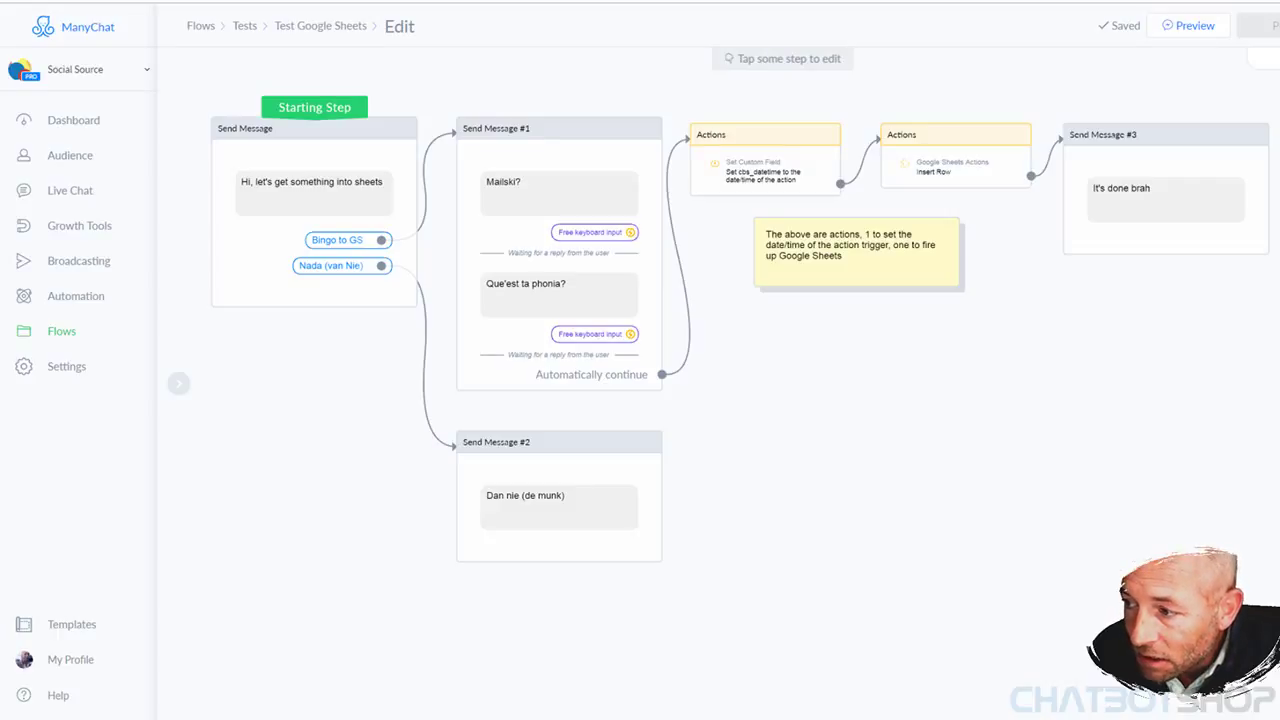
Step: Scroll and pan the flow canvas to recenter the flow's steps
scroll(1046, 403, left, 3)
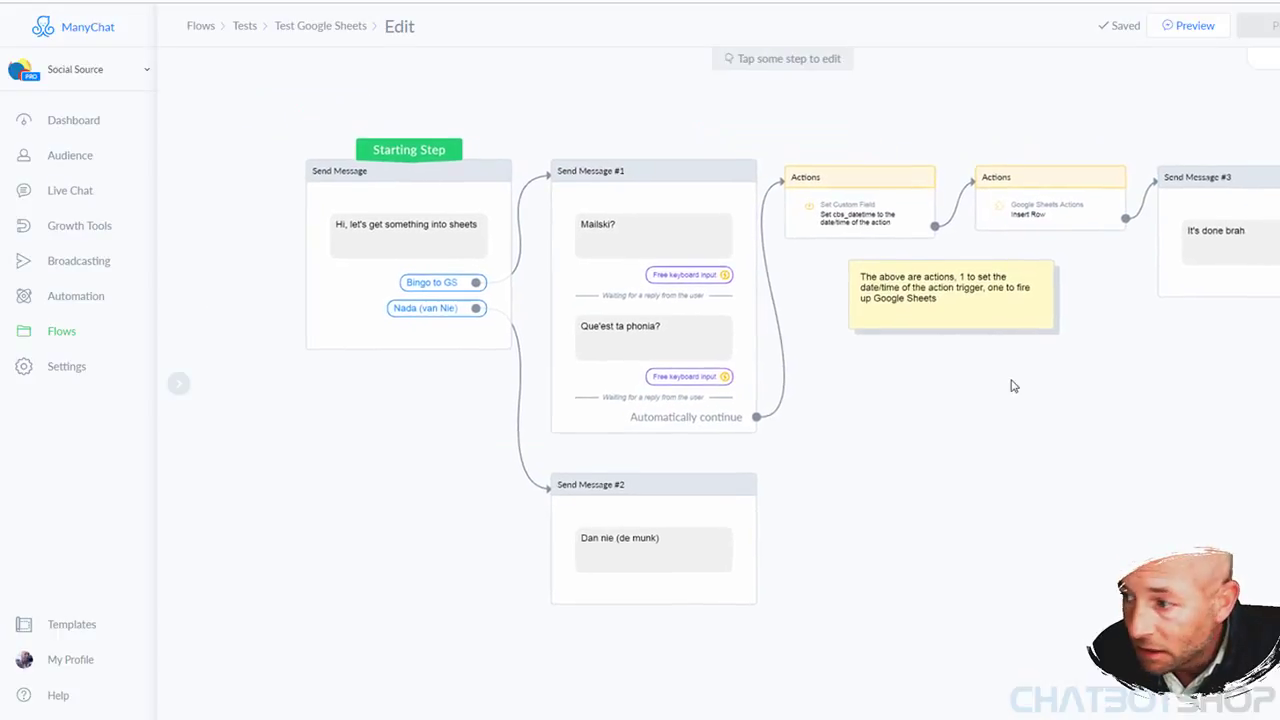
scroll(1000, 380, right, 2)
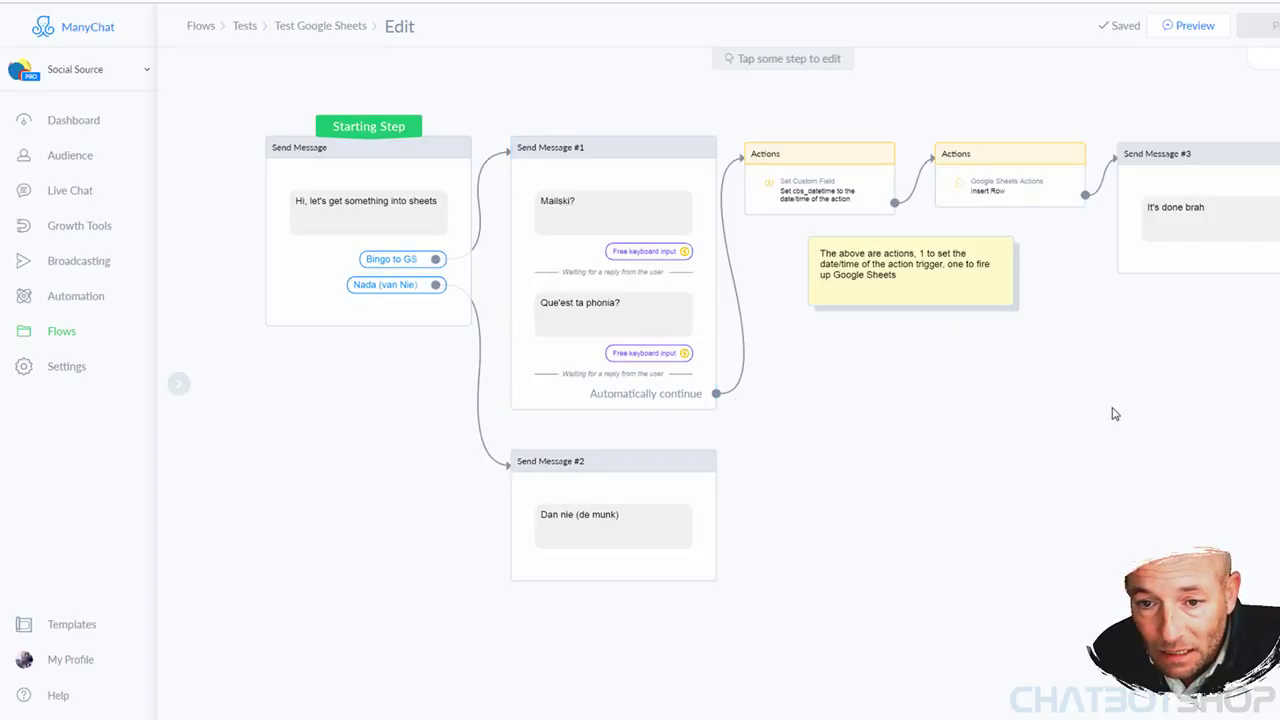
drag(1115, 413, 1058, 385)
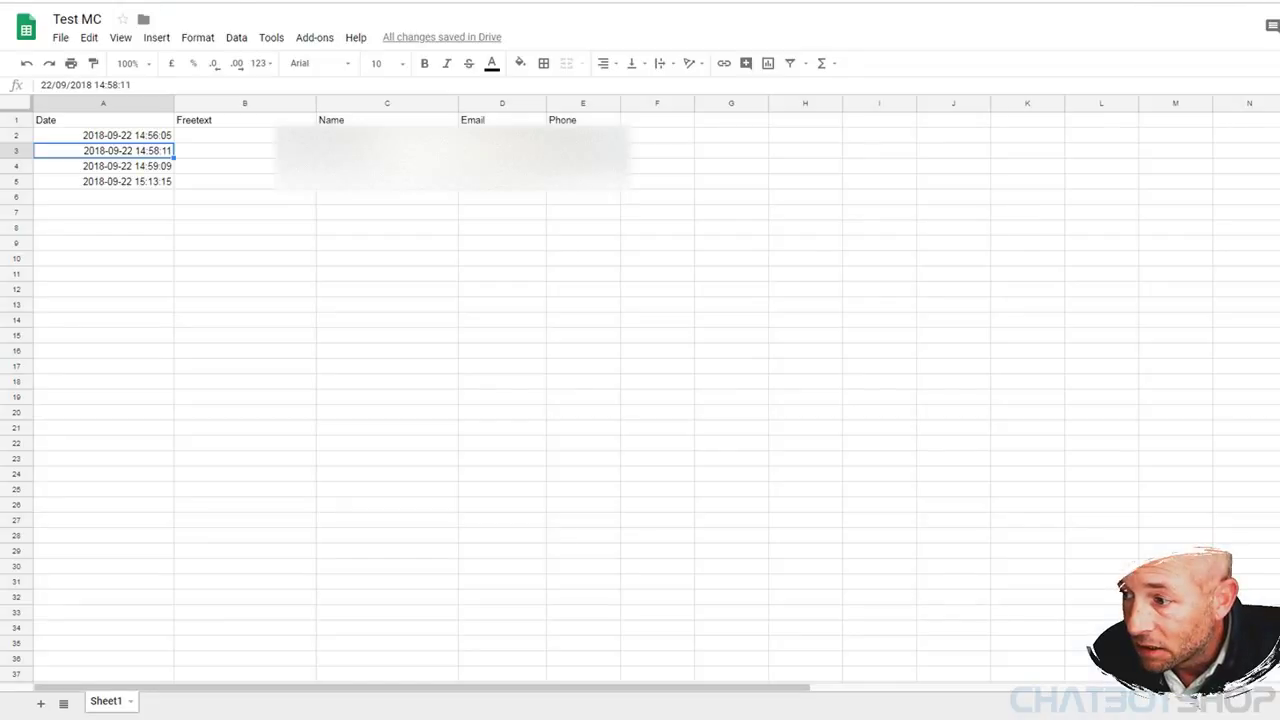
Step: Deselect the date cell in Test MC to review its four existing rows
click(591, 229)
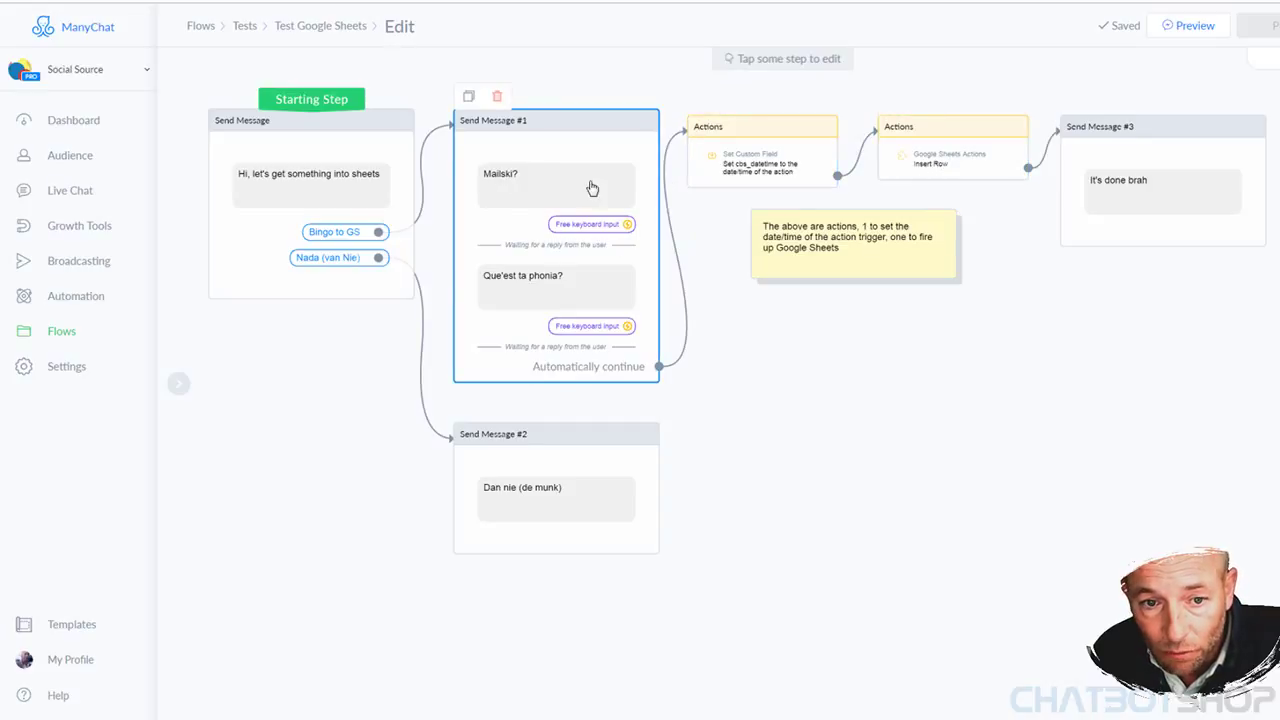
Step: Inspect the date/time Set Custom Field action, then open the Google Sheets Insert Row settings
click(762, 170)
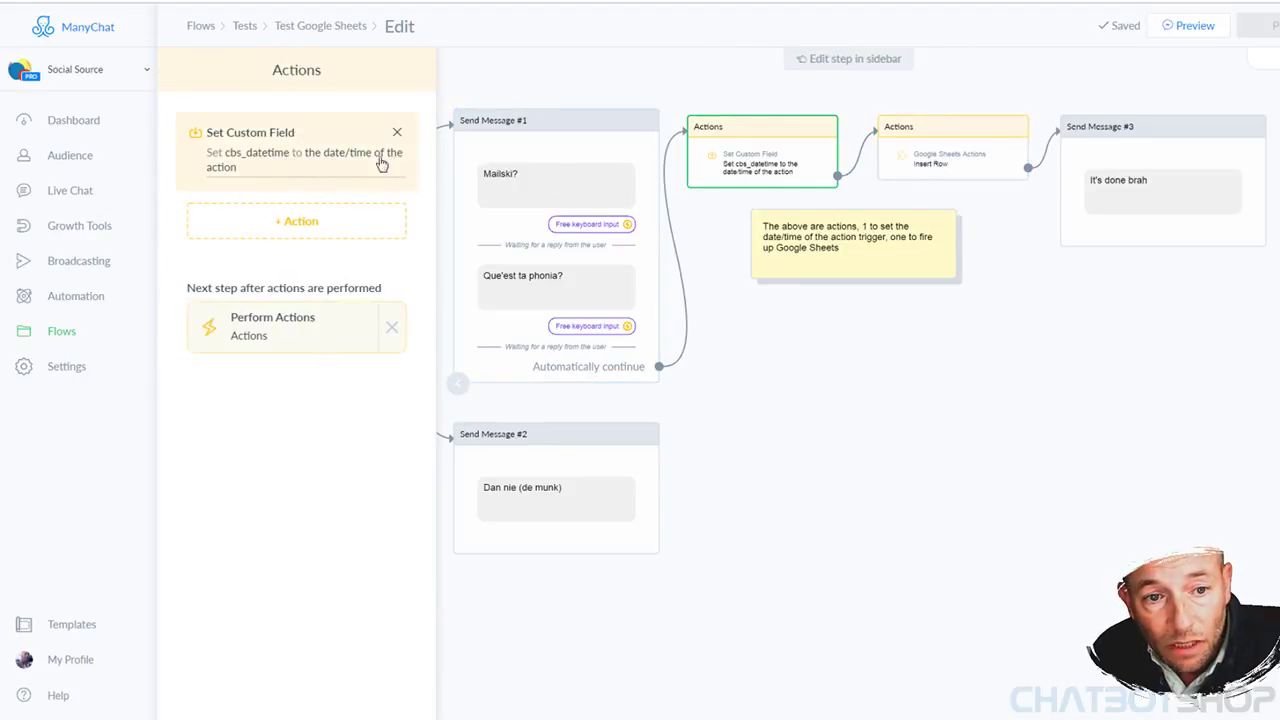
click(297, 157)
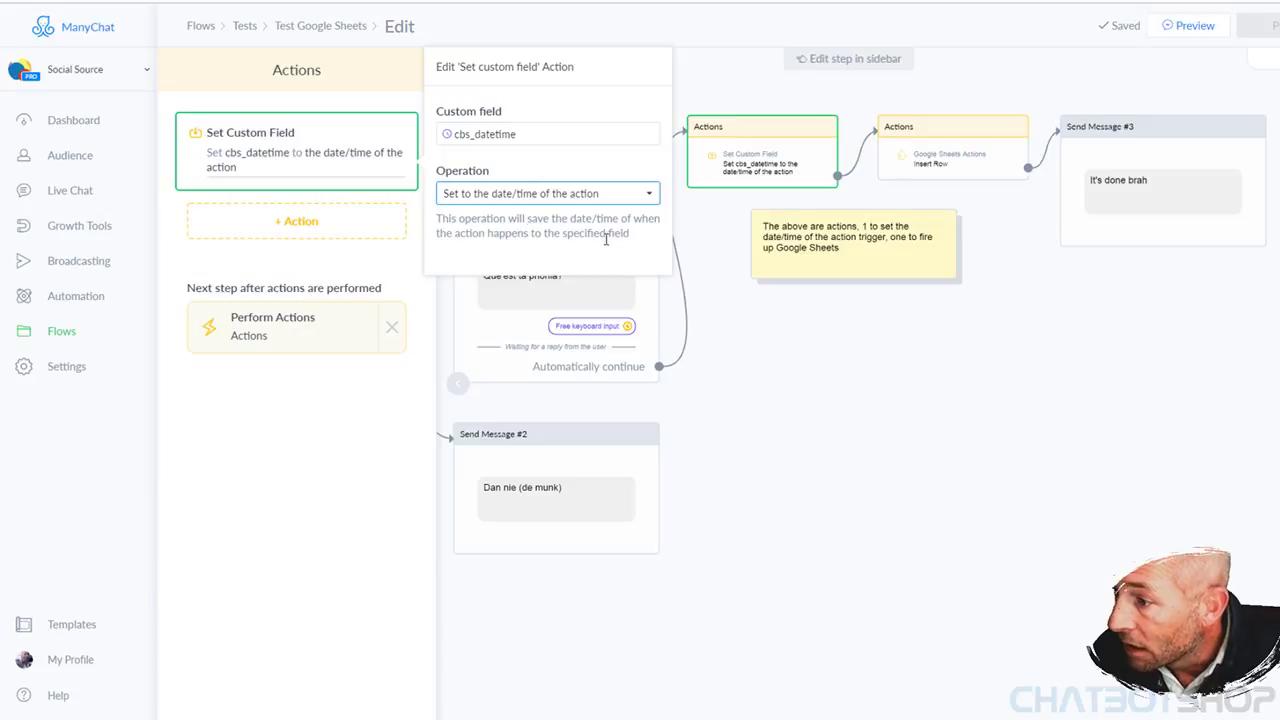
click(945, 163)
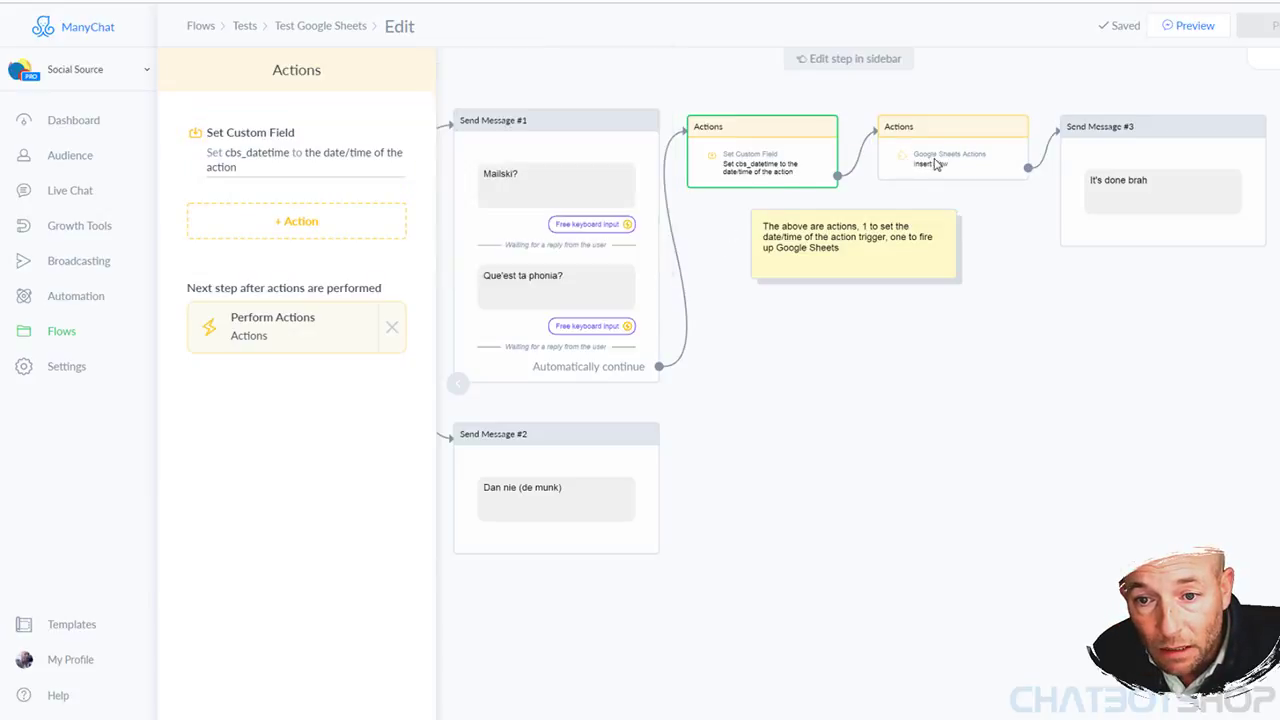
click(945, 160)
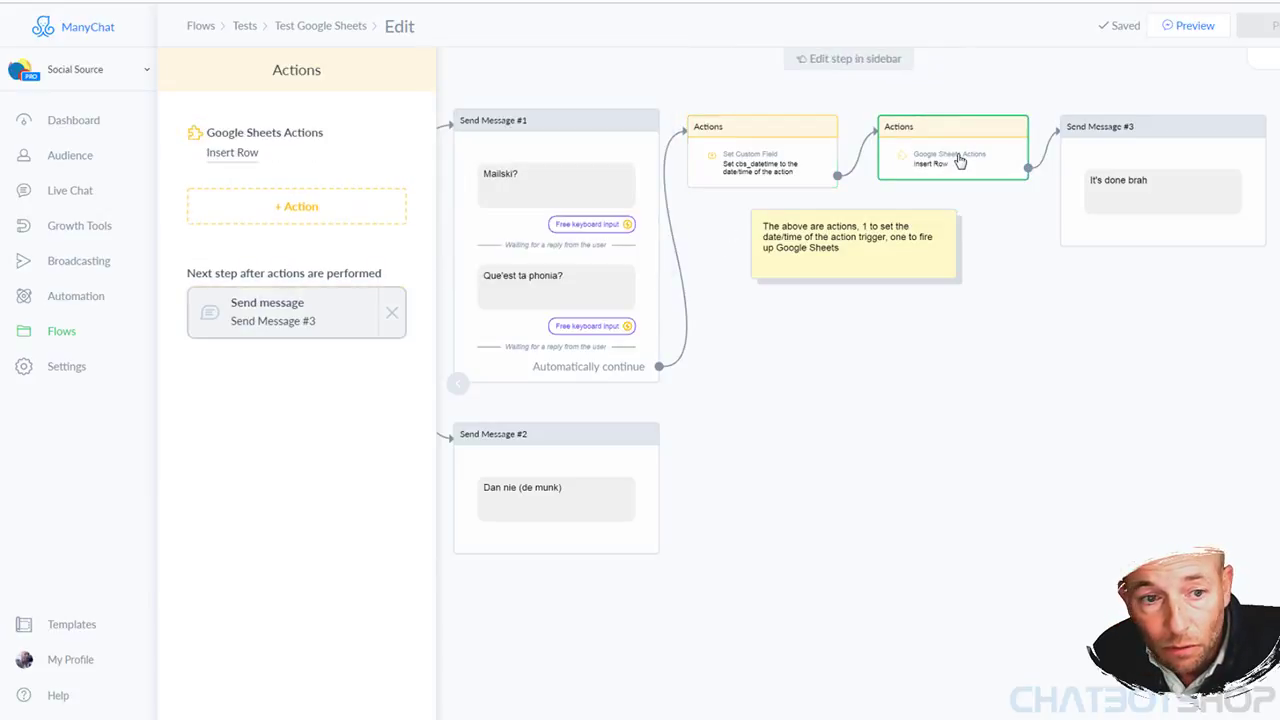
click(292, 131)
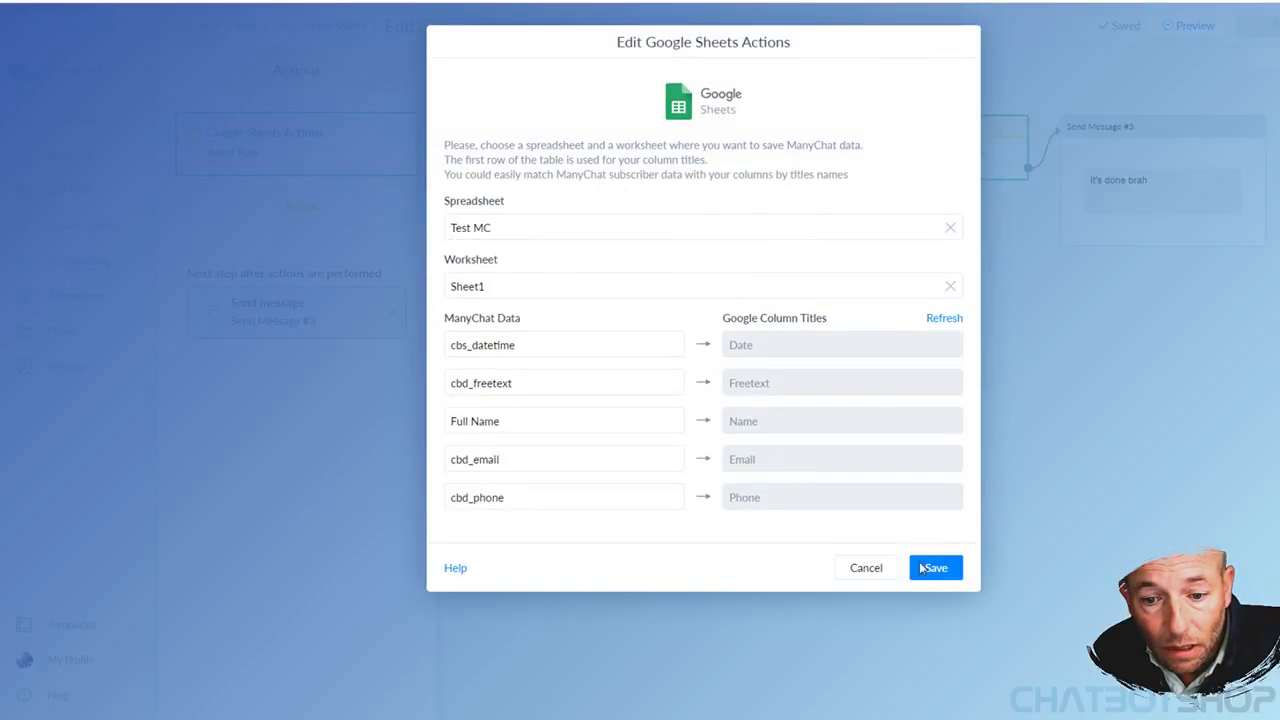
click(858, 568)
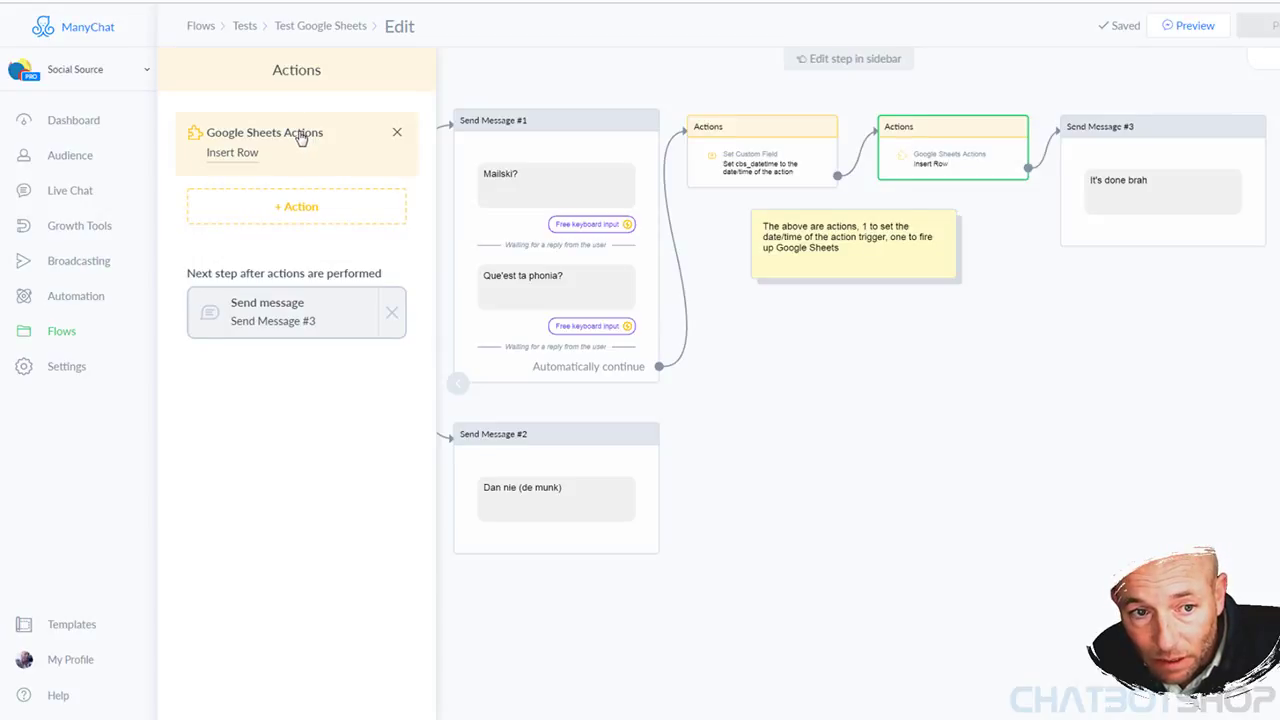
click(301, 139)
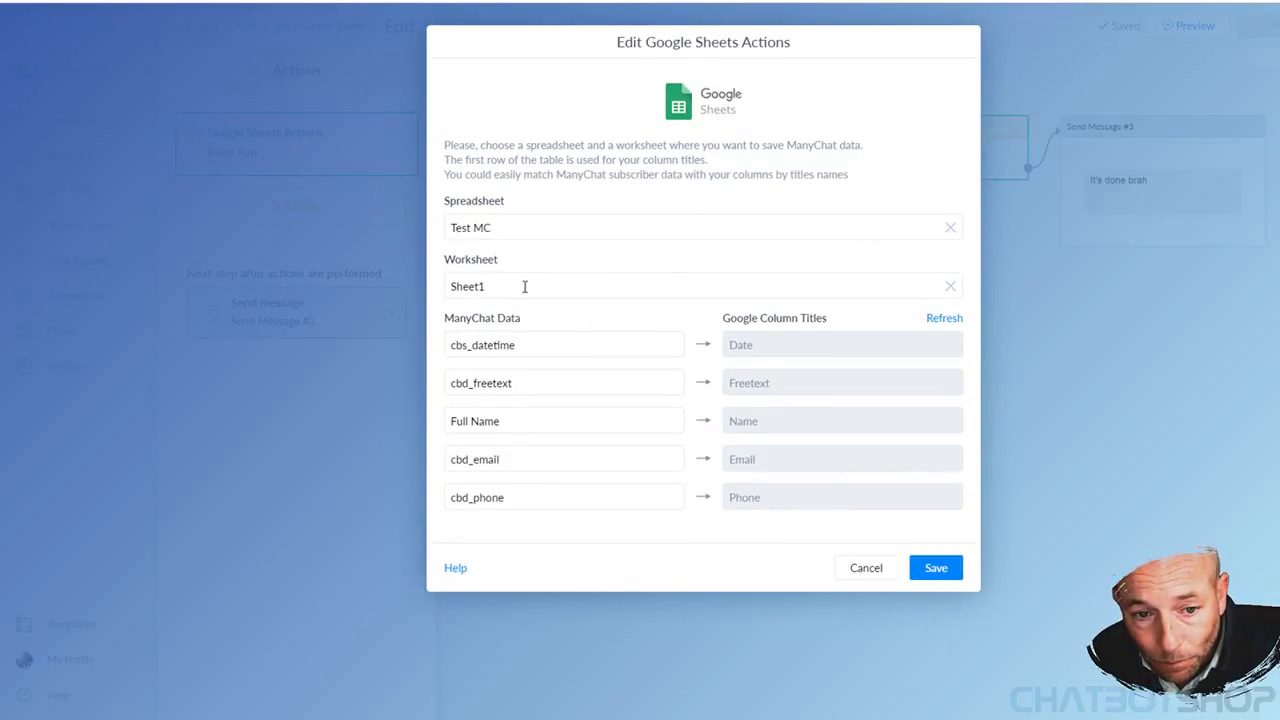
click(557, 226)
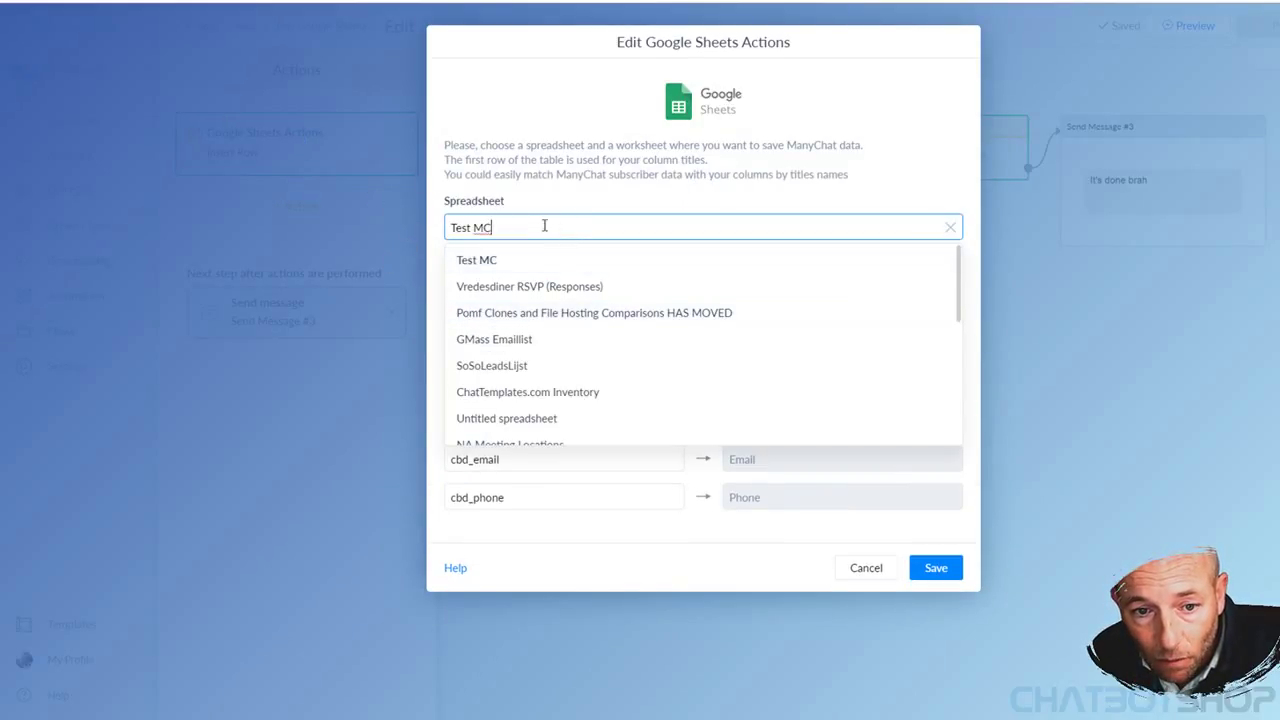
click(629, 218)
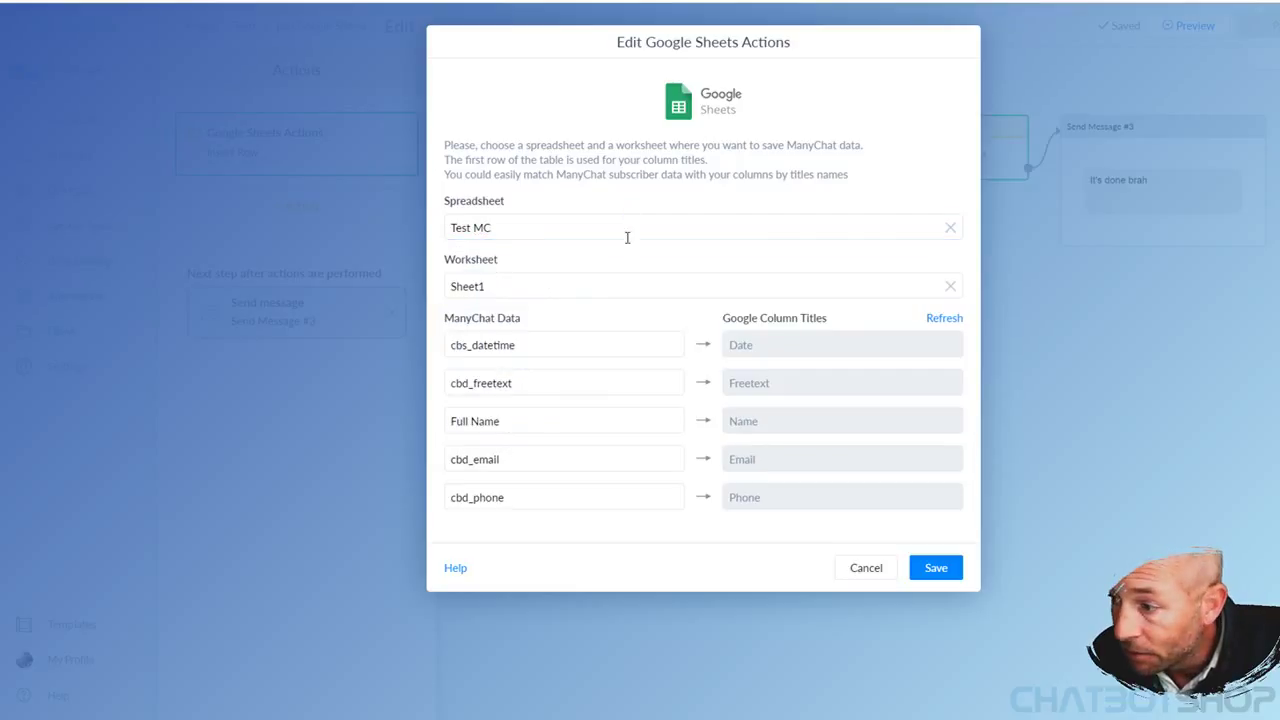
click(512, 288)
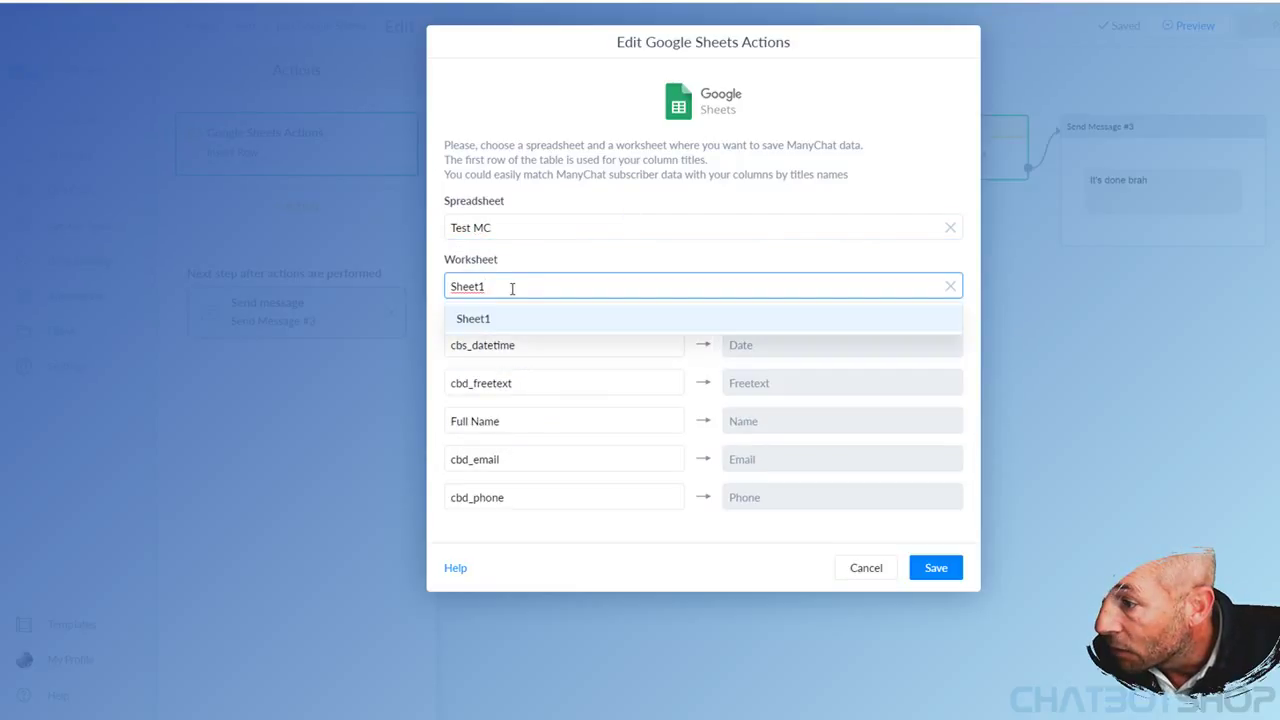
click(512, 260)
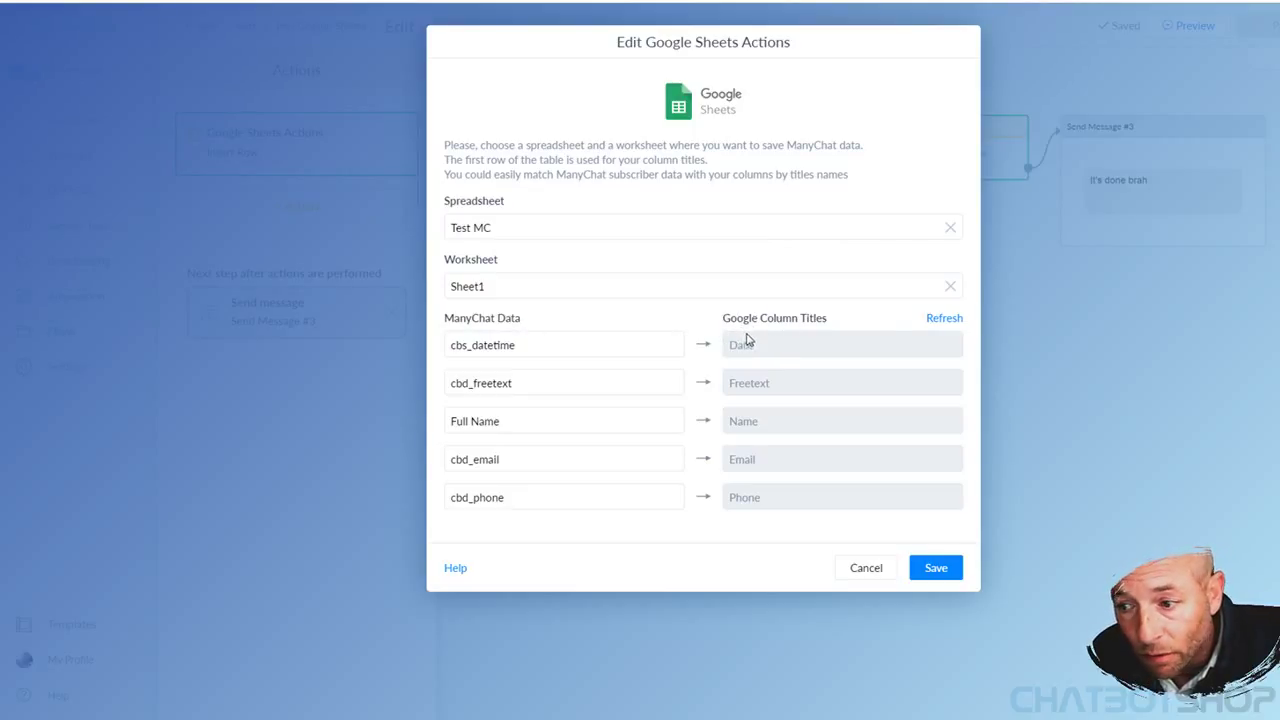
click(515, 345)
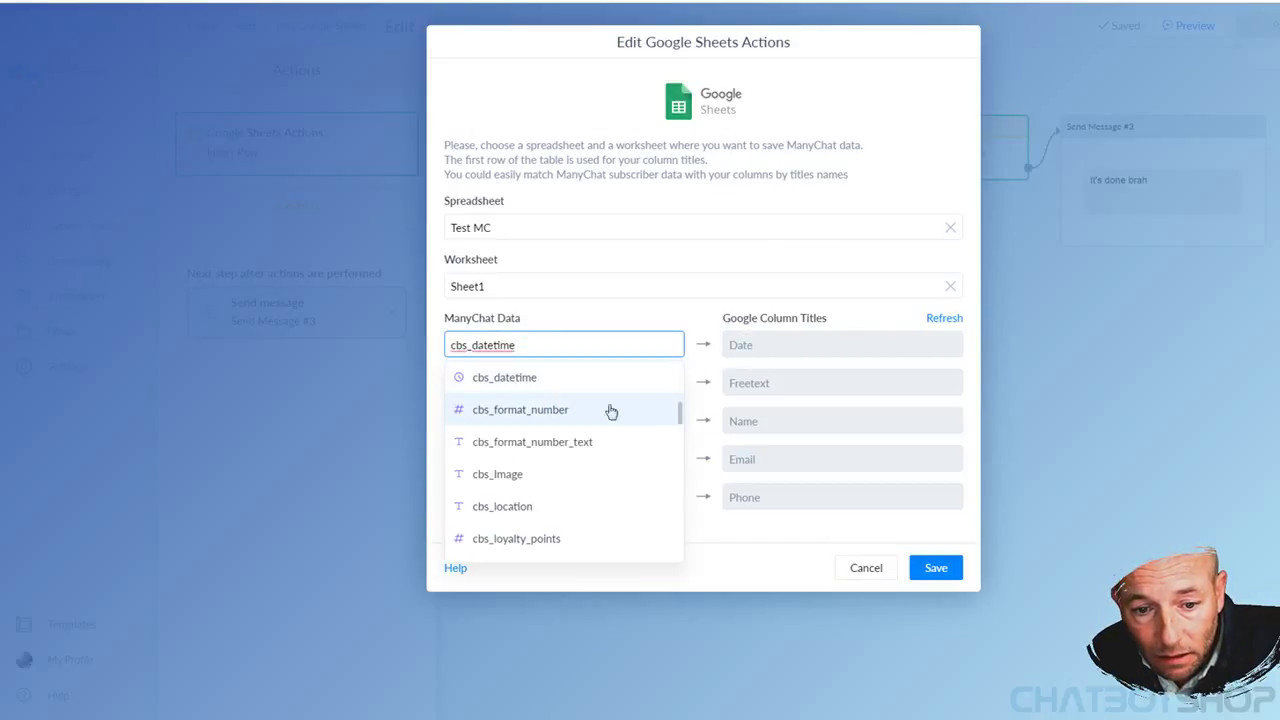
mouse_move(680, 420)
mouse_down()
mouse_move(683, 440)
mouse_move(680, 345)
mouse_up()
click(587, 334)
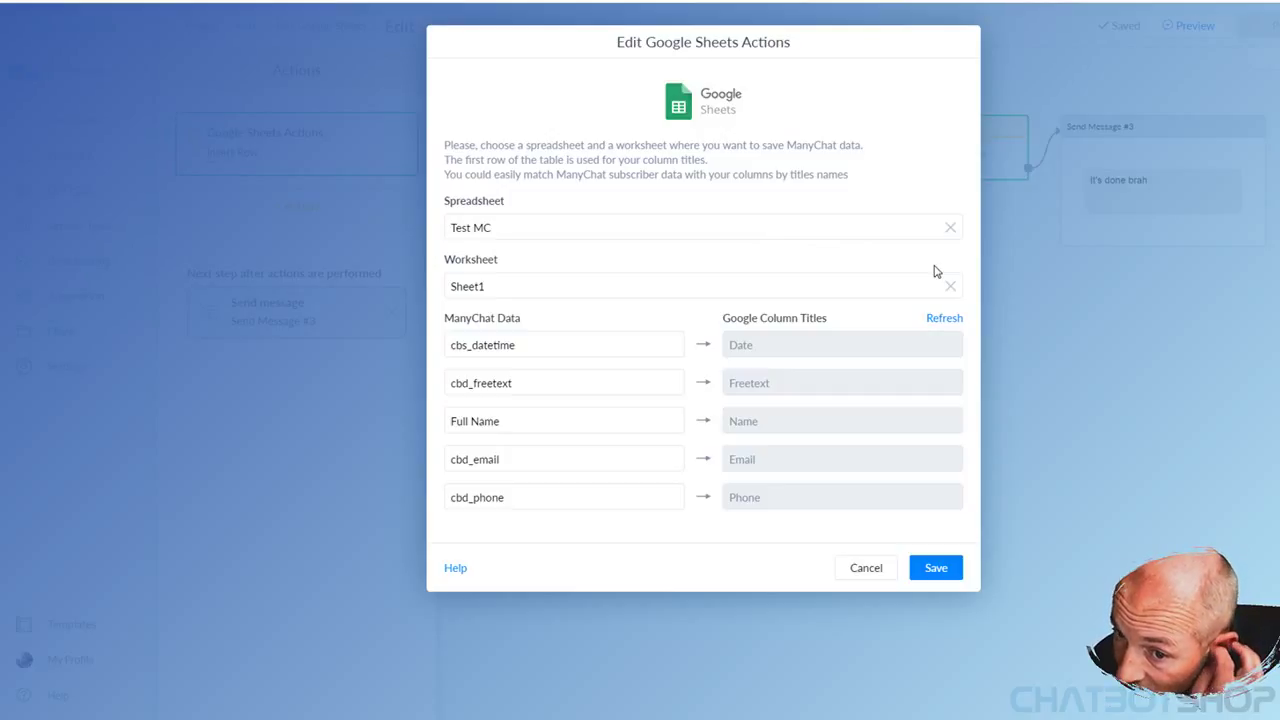
Step: Close and reopen the Google Sheets Insert Row action settings
click(865, 568)
click(800, 145)
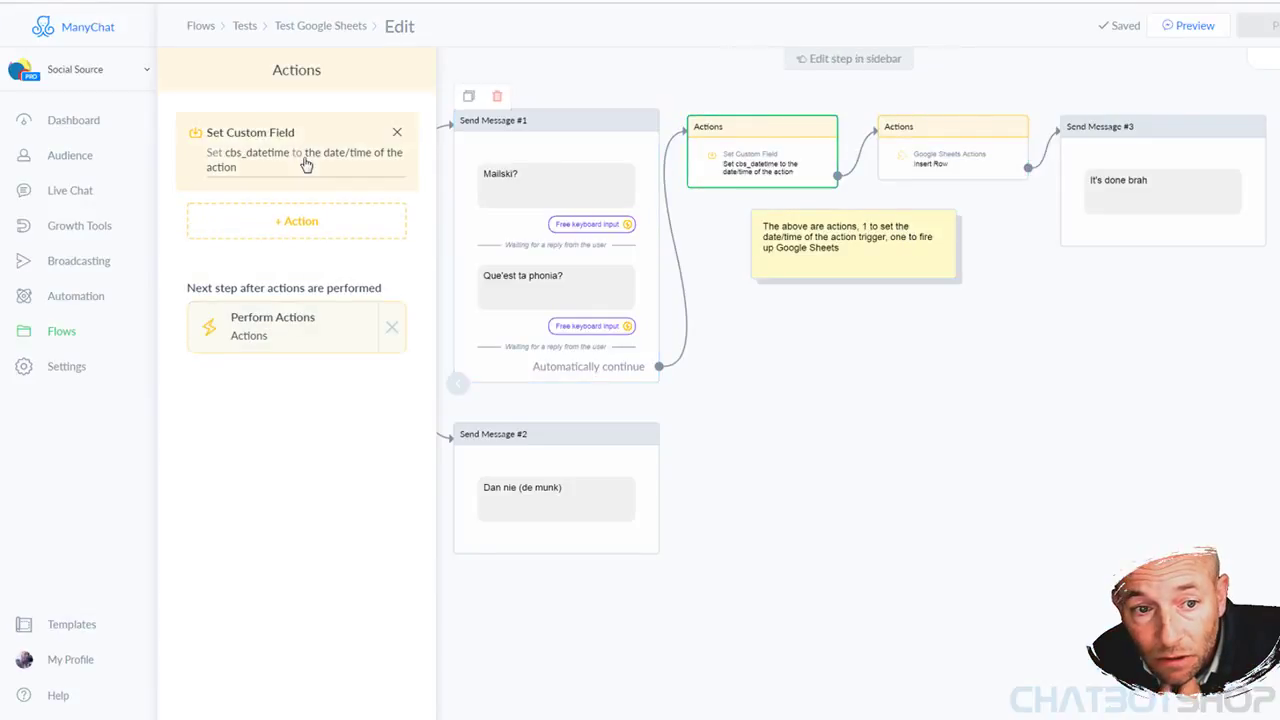
click(940, 158)
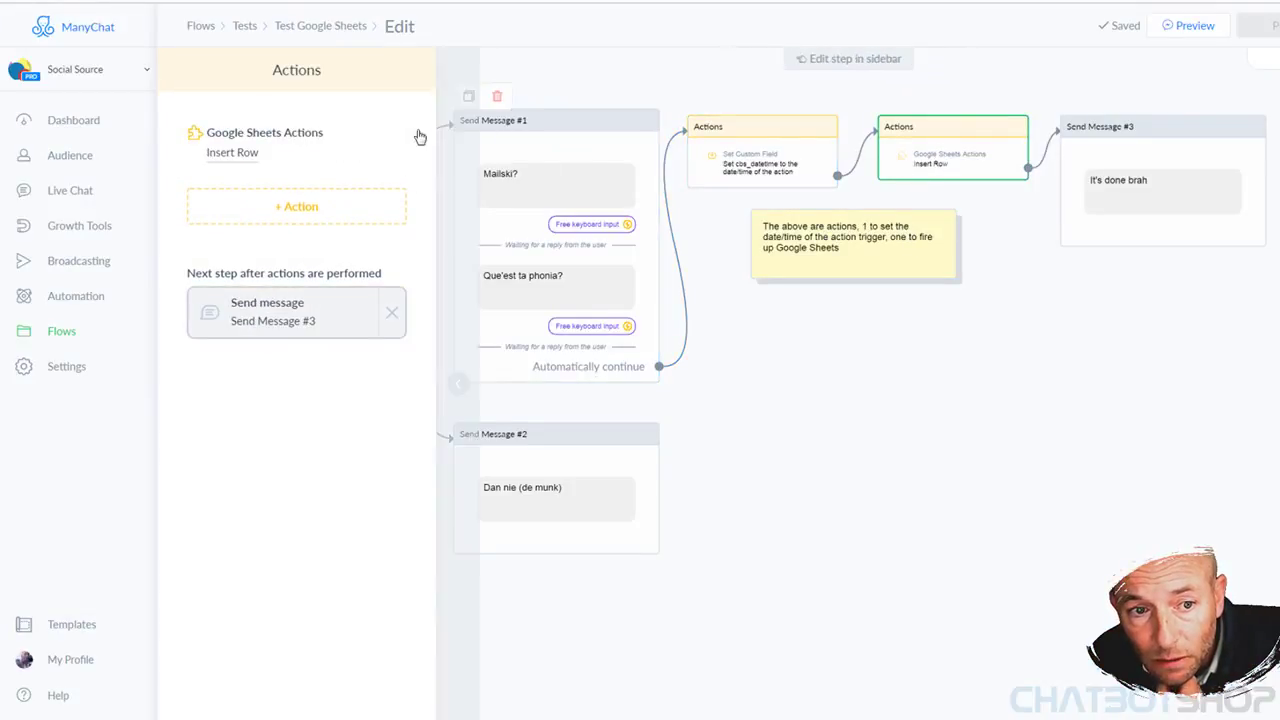
click(296, 138)
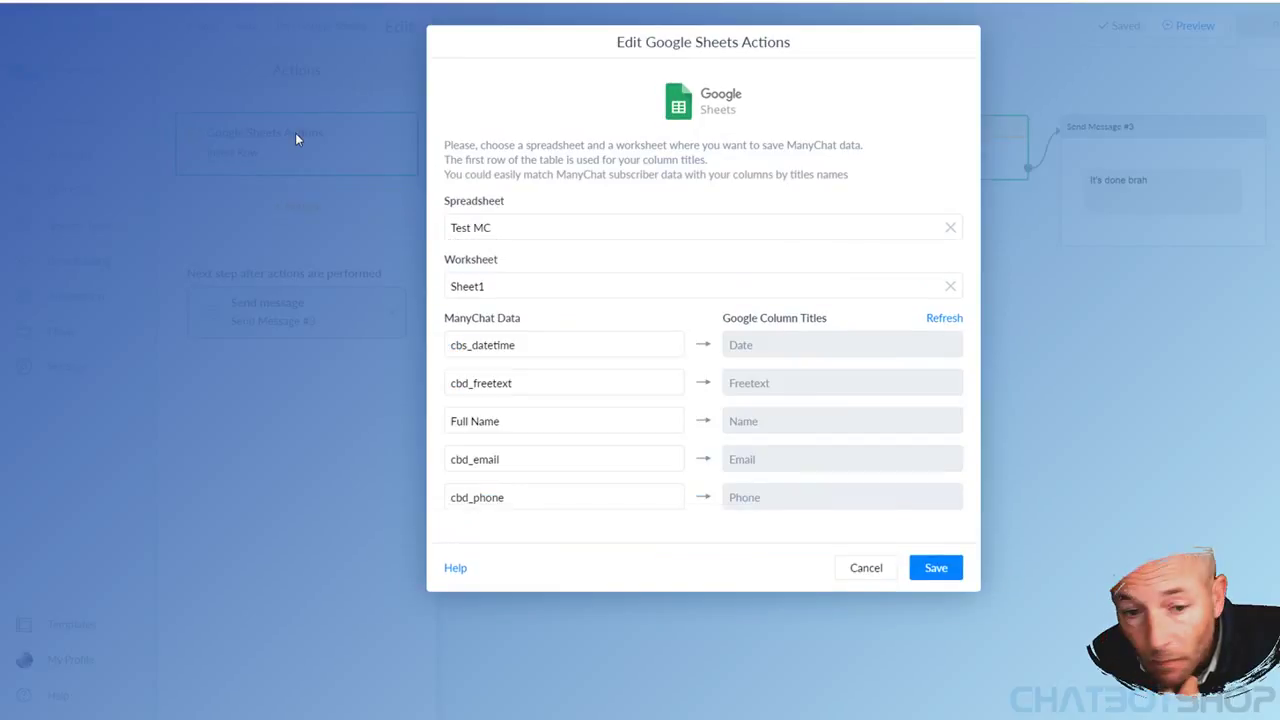
Step: Keep cbd_freetext mapped to the Freetext column and save the action
click(515, 380)
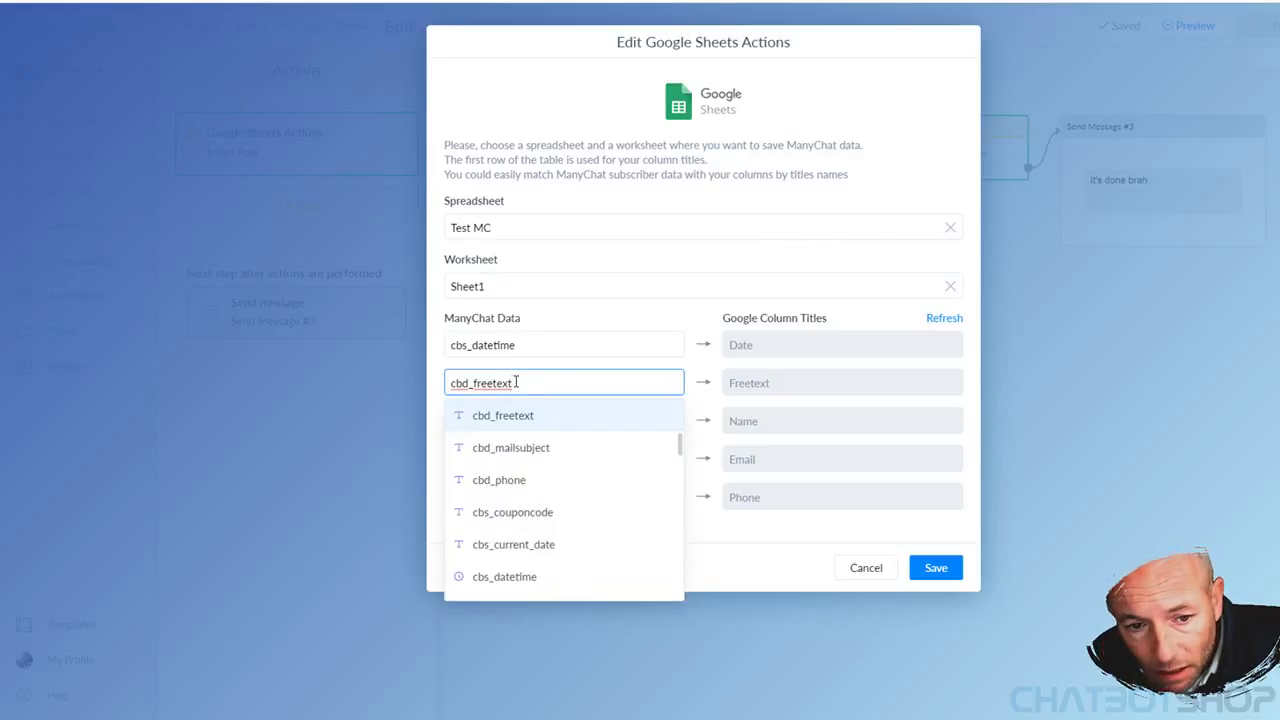
click(563, 367)
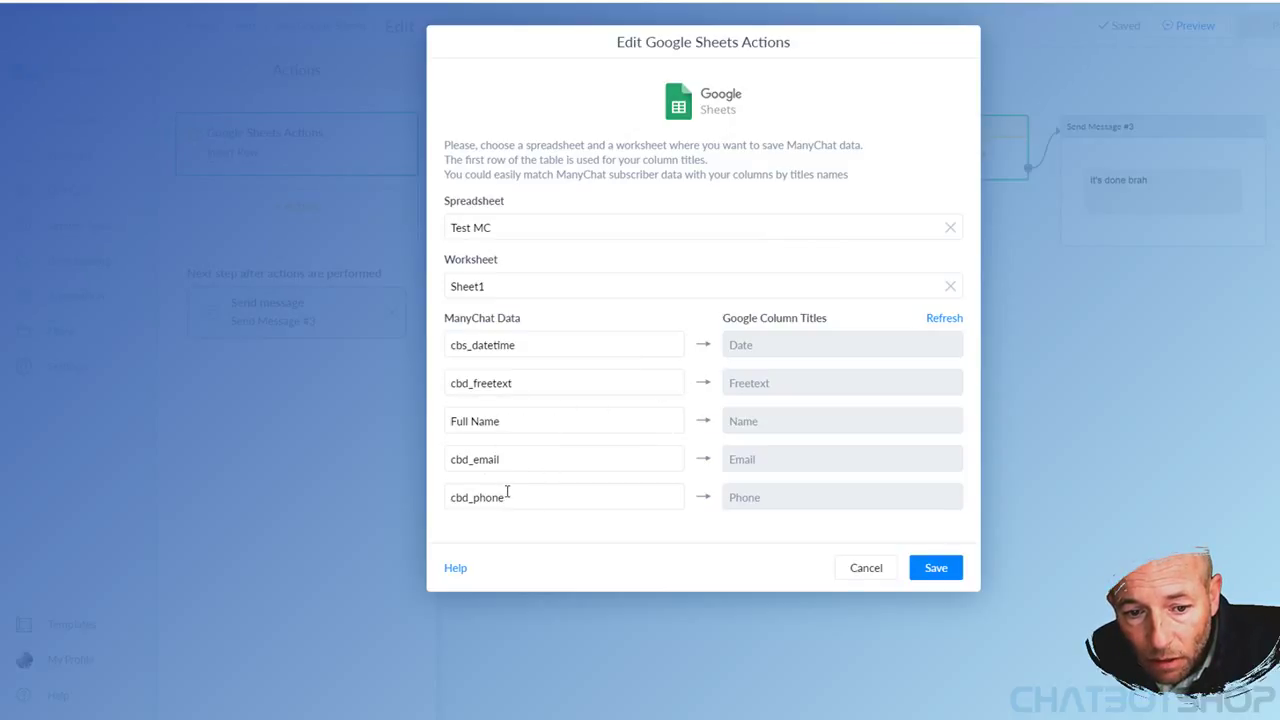
click(934, 570)
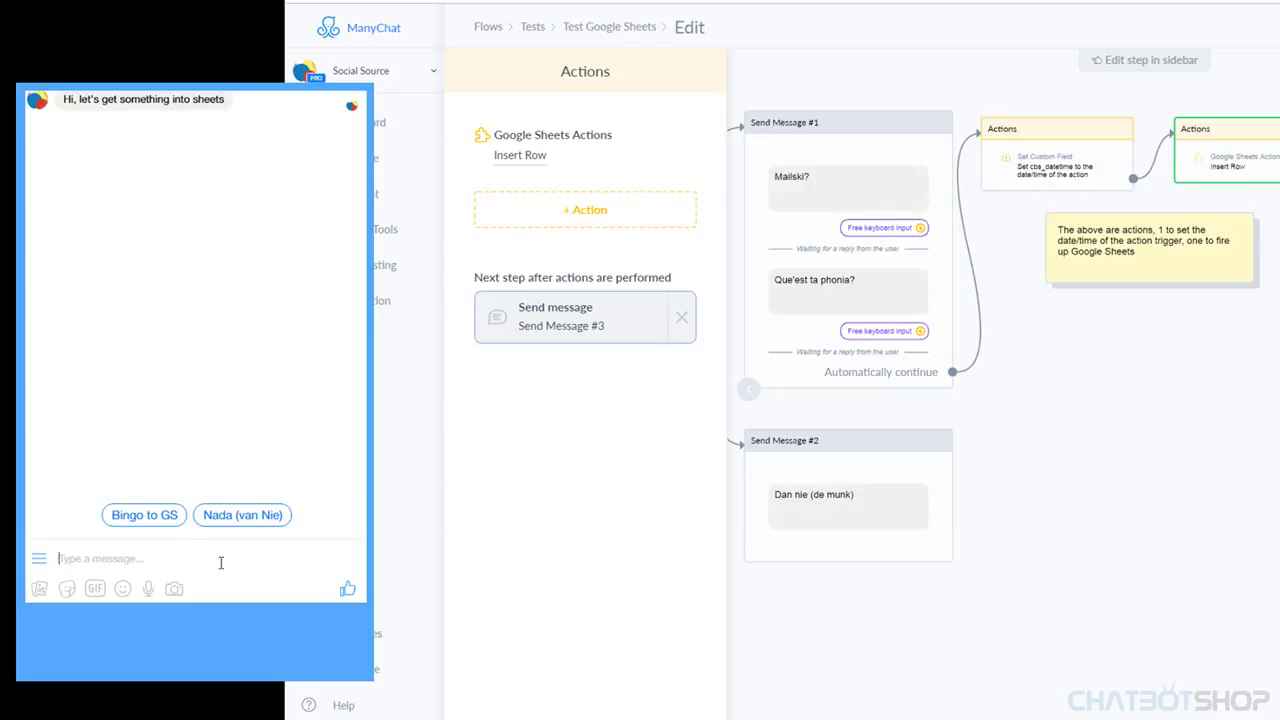
Step: Choose Bingo to GS and answer the bot's question with an email address
click(148, 516)
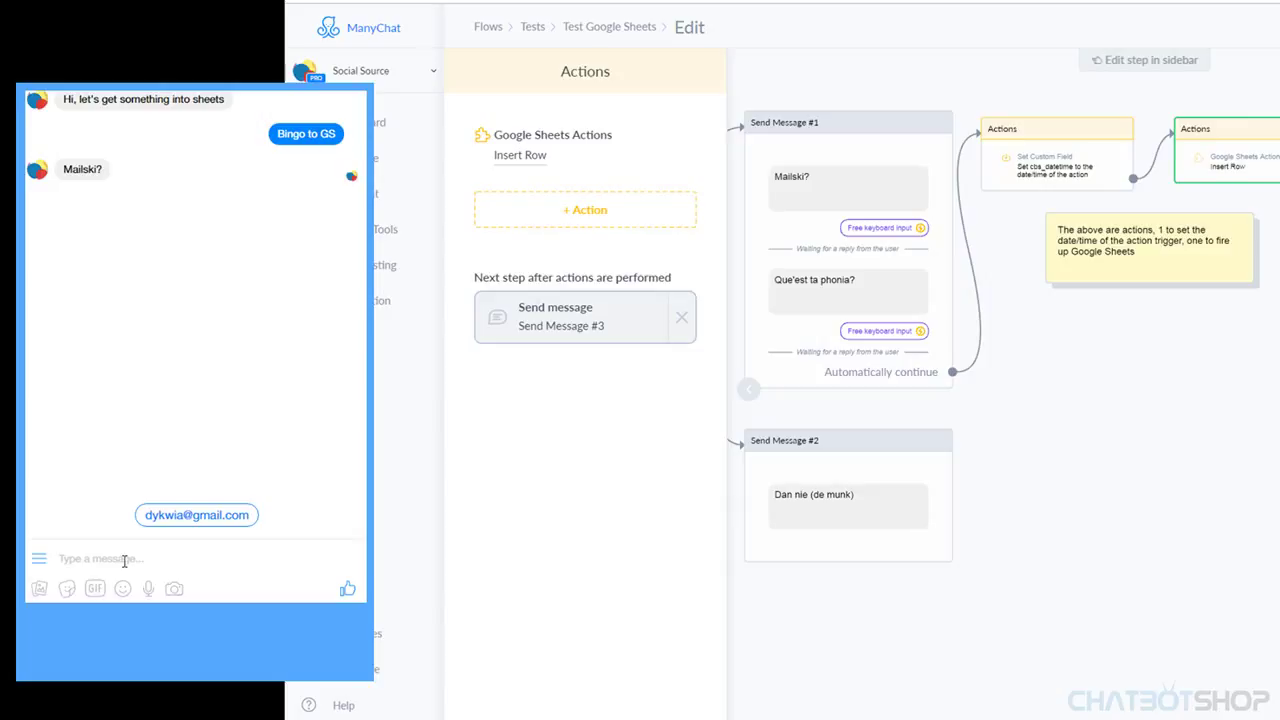
click(124, 561)
key(Return)
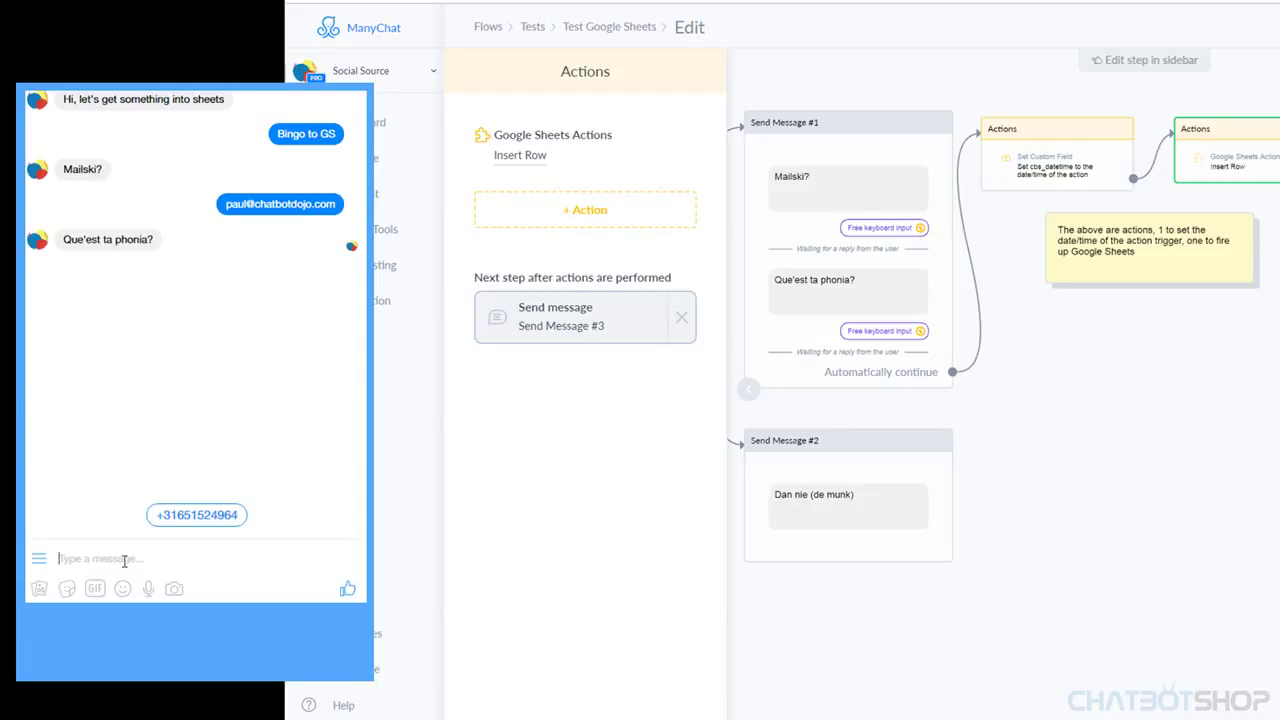
Step: Reply with a phone number to get the bot's 'It's done brah' reply
click(95, 562)
key(Return)
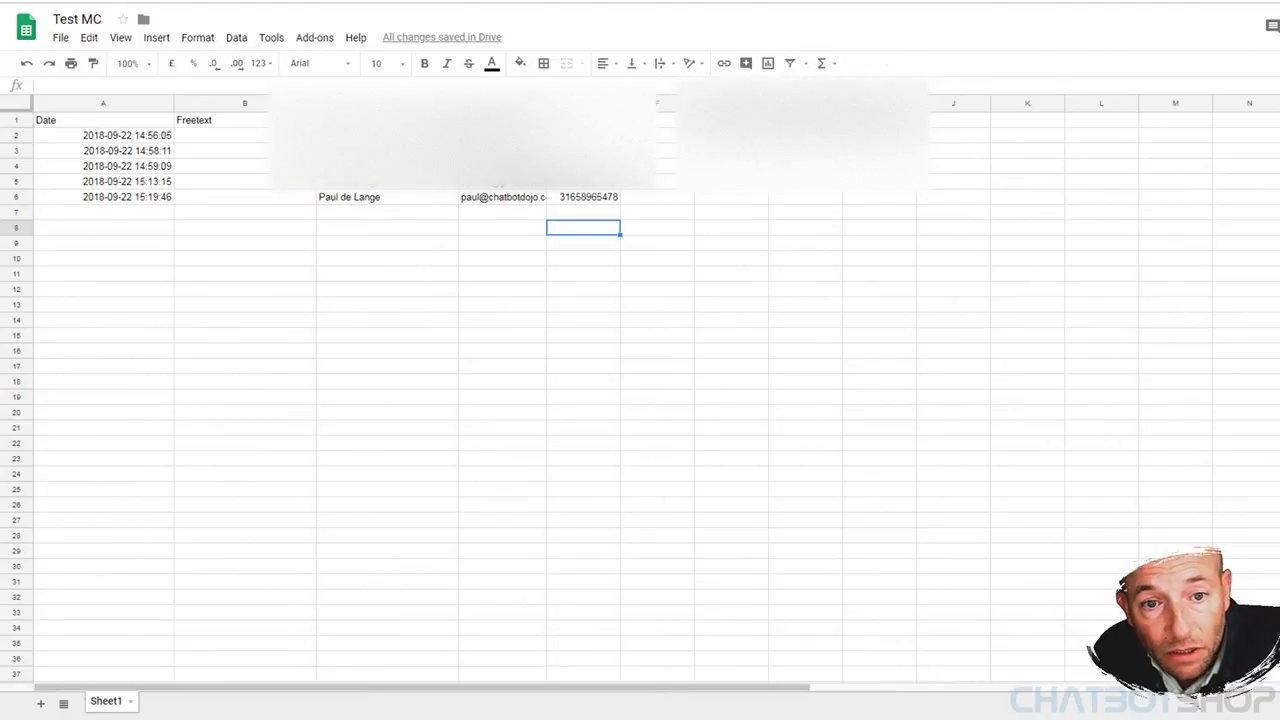
Step: Autofit the Email column and inspect the phone number in new row 6
double_click(546, 103)
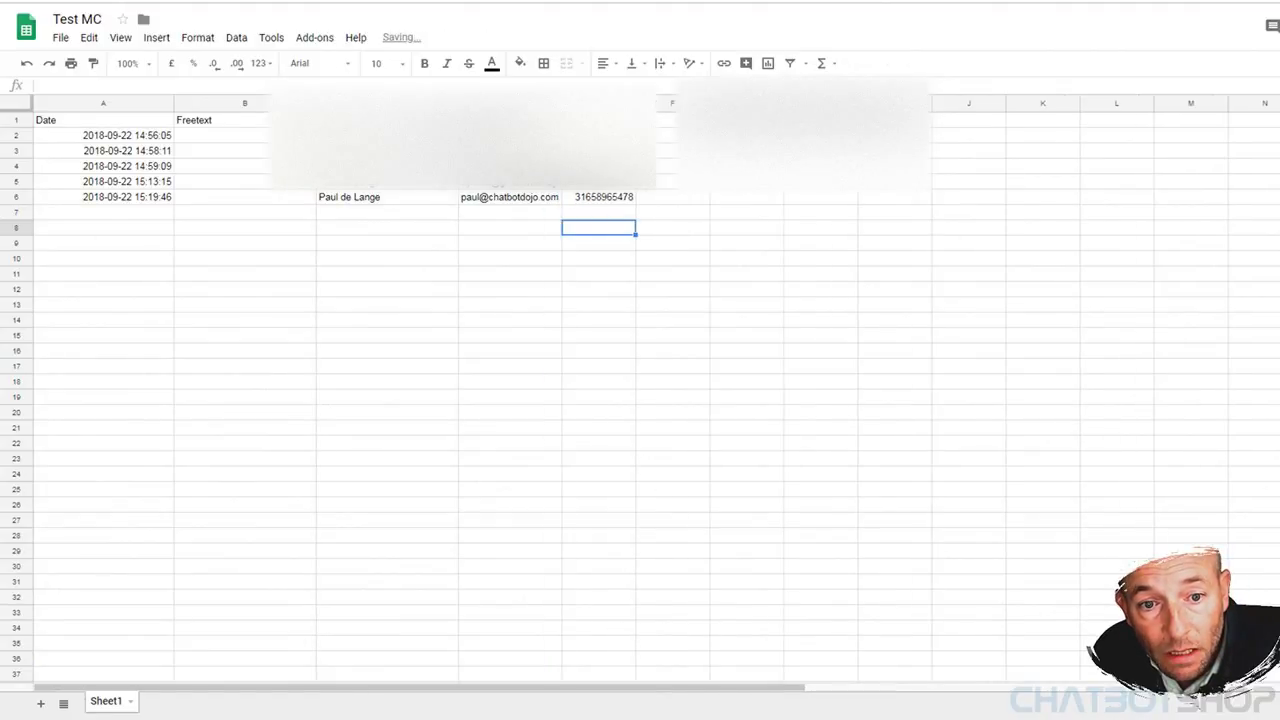
click(590, 199)
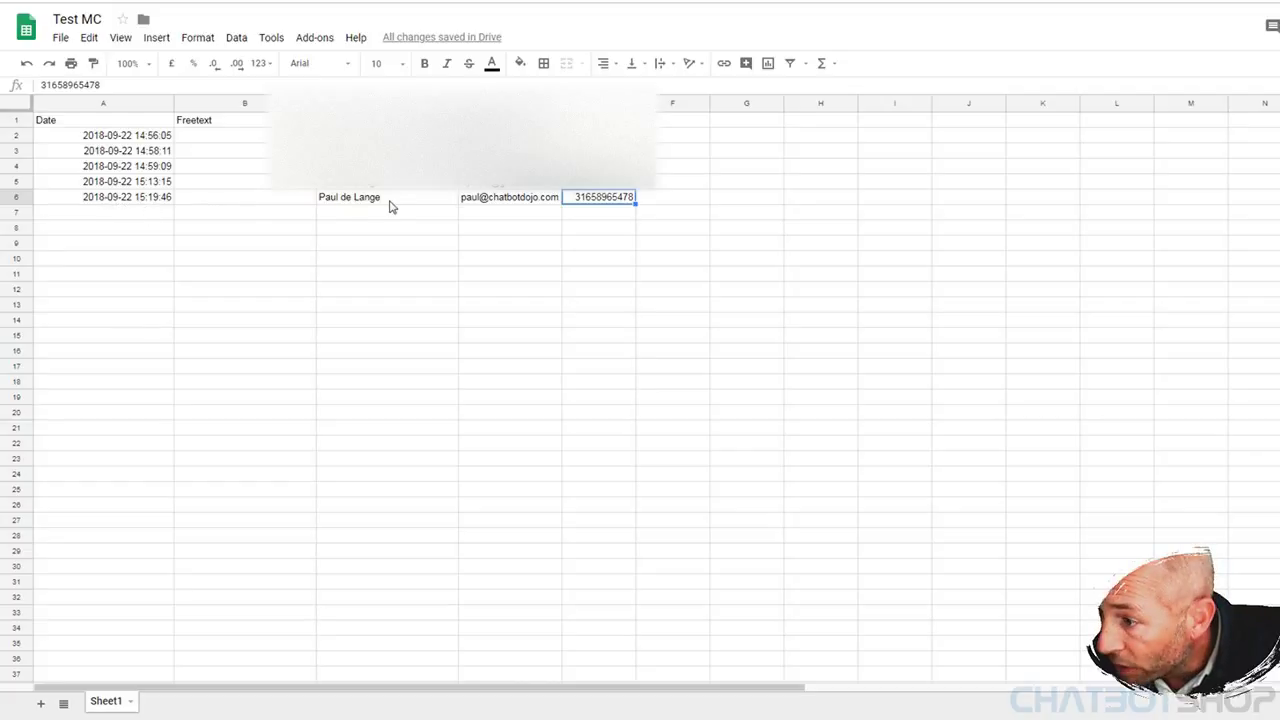
click(666, 219)
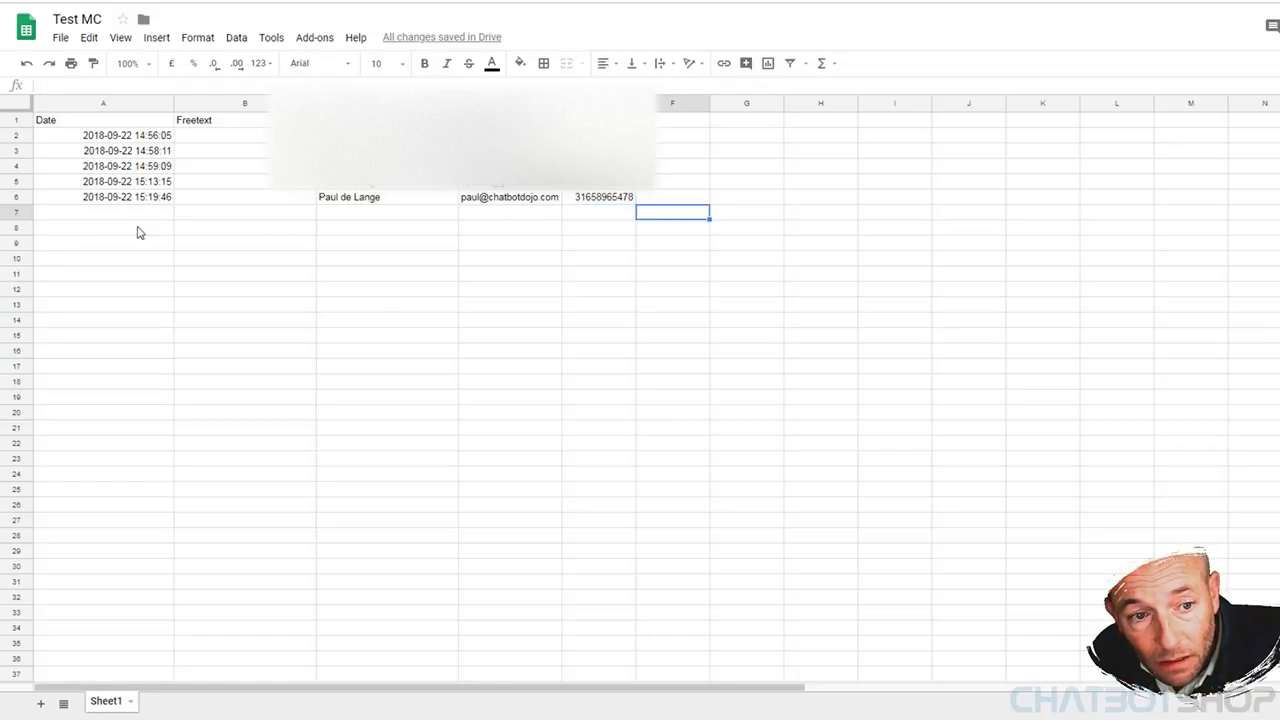